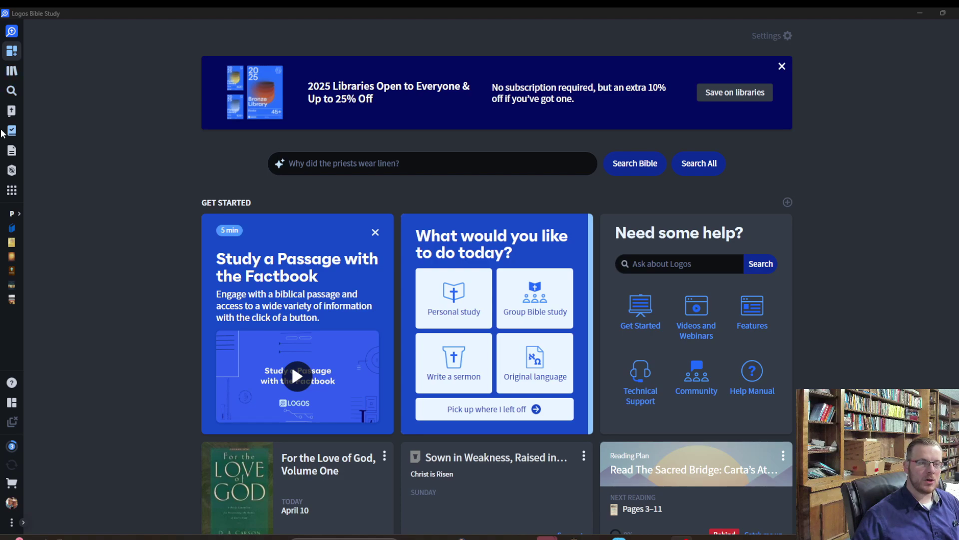
- Open the English Standard Version at Acts 27:23 and turn off its interlinear display
{"action": "left_click", "coordinate": [12, 111]}
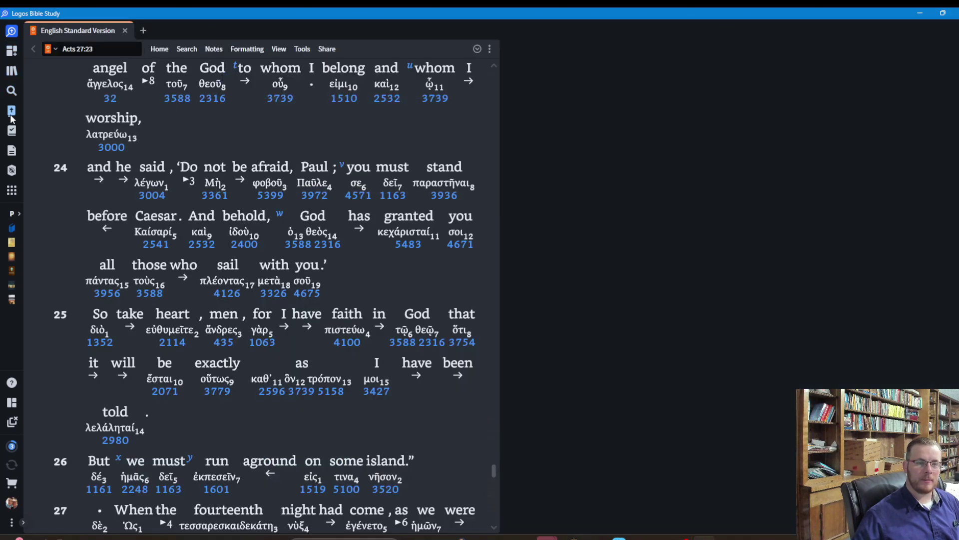
{"action": "left_click", "coordinate": [171, 64]}
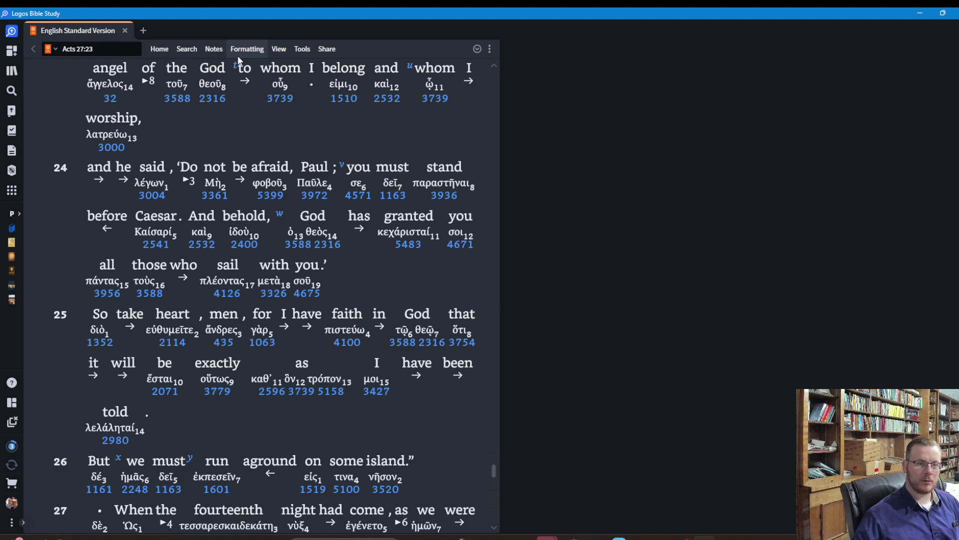
{"action": "left_click", "coordinate": [277, 49]}
{"action": "left_click", "coordinate": [142, 69]}
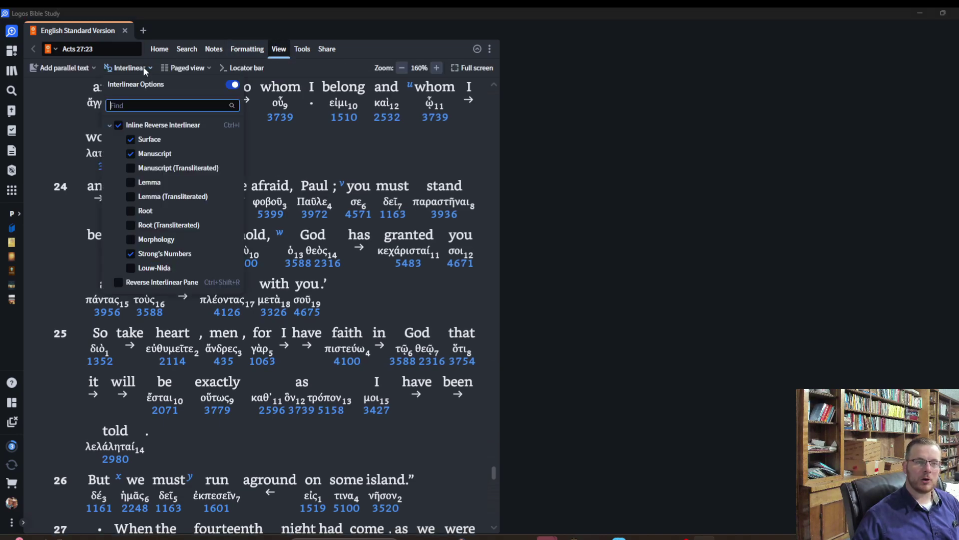
{"action": "left_click", "coordinate": [233, 86]}
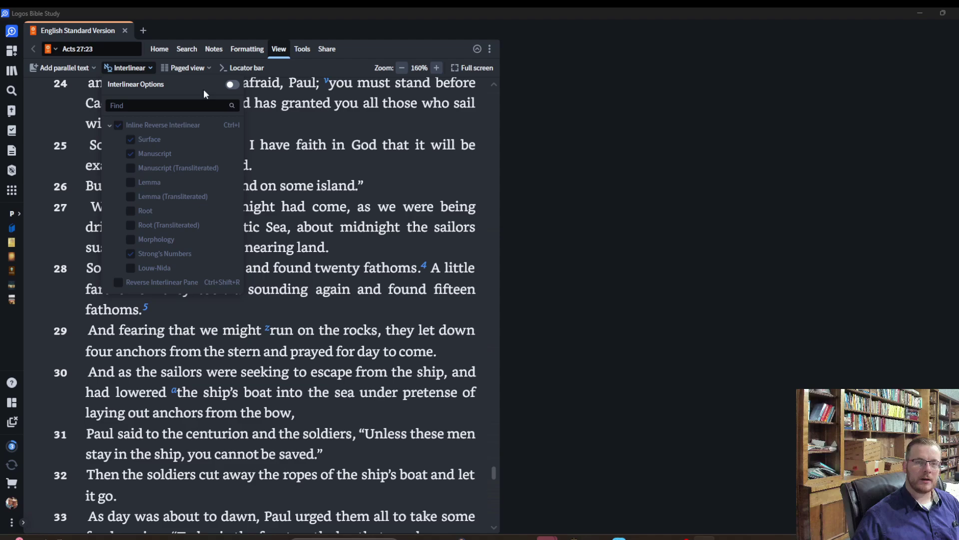
{"action": "left_click", "coordinate": [356, 53]}
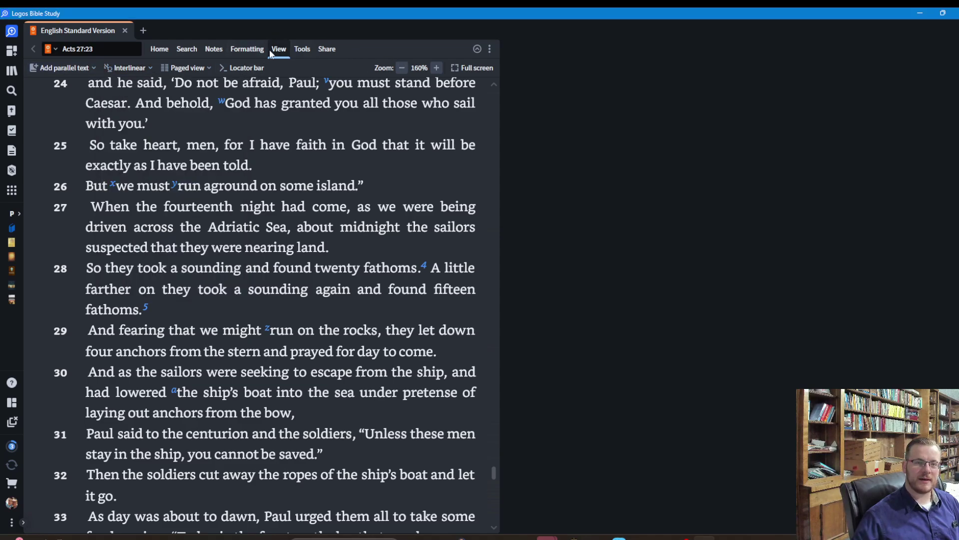
{"action": "left_click", "coordinate": [159, 53]}
- Search the whole library for BHS, filter the results to Bibles, and open Biblia Hebraica Stuttgartensia
{"action": "left_click", "coordinate": [12, 70]}
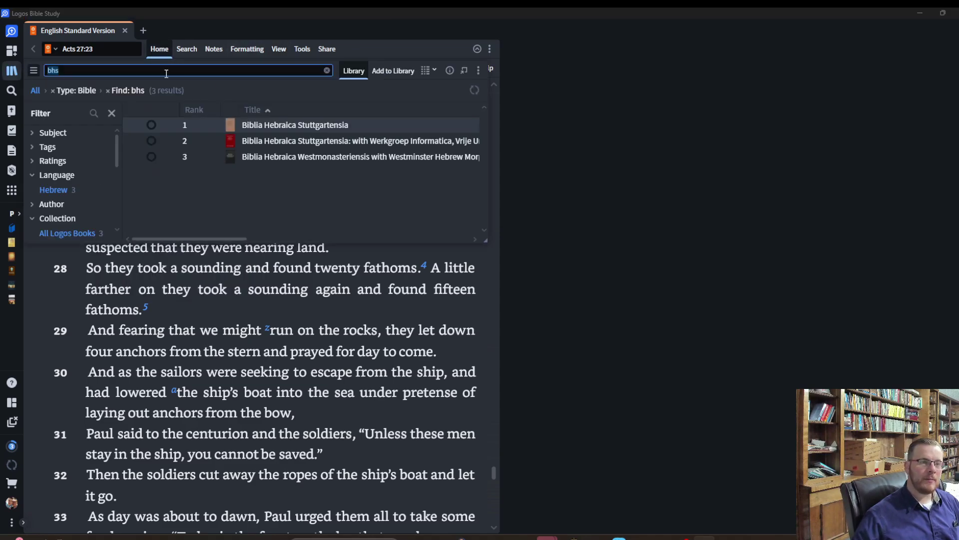
{"action": "left_click", "coordinate": [106, 90]}
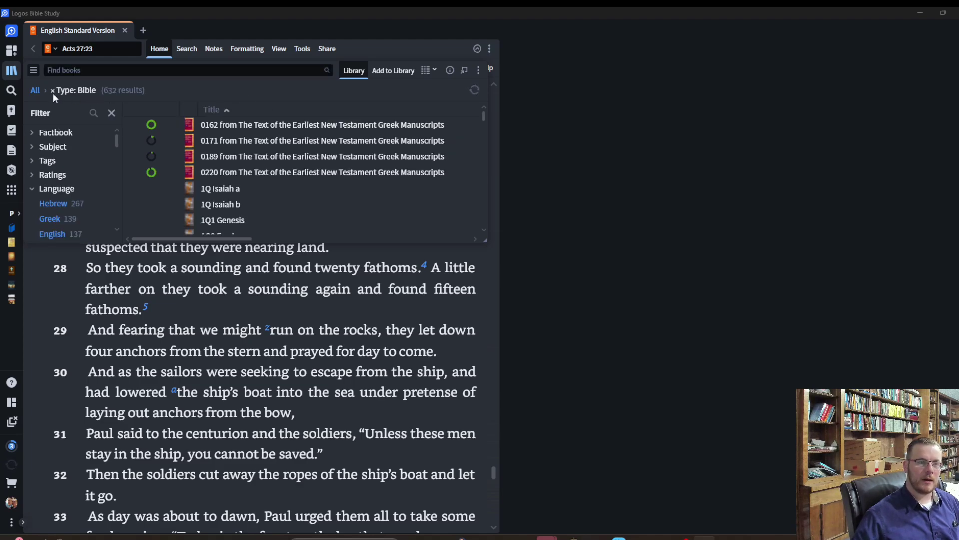
{"action": "left_click", "coordinate": [53, 92]}
{"action": "left_click", "coordinate": [97, 71]}
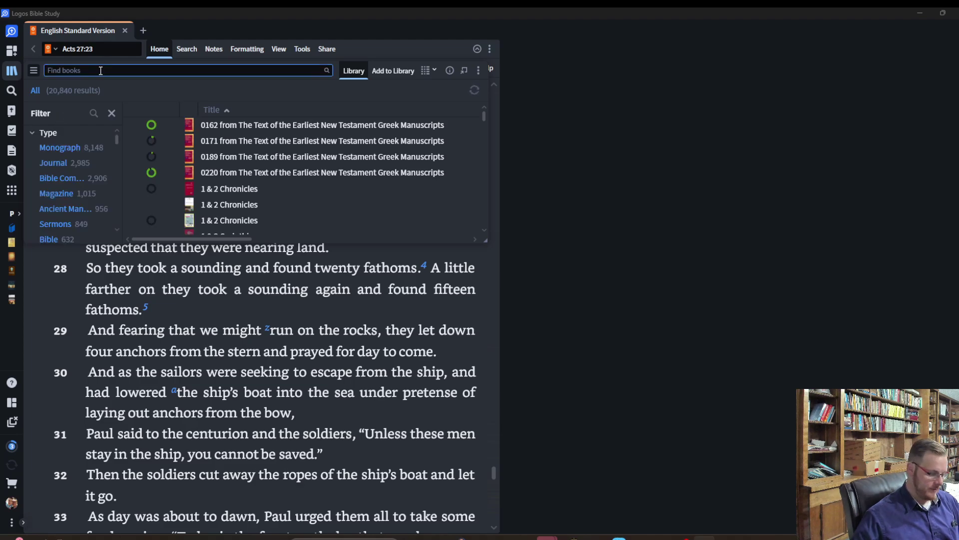
{"action": "type", "text": "BHS"}
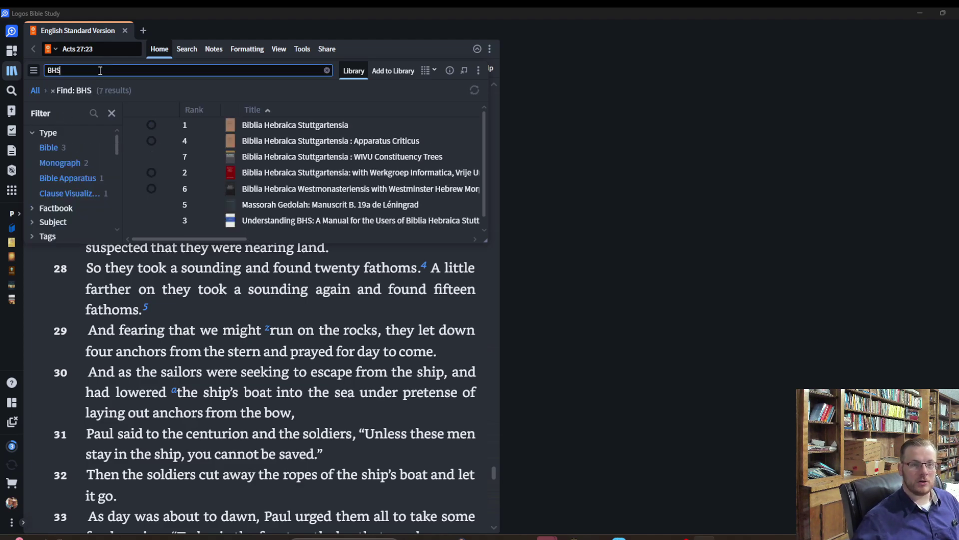
{"action": "left_click", "coordinate": [49, 148]}
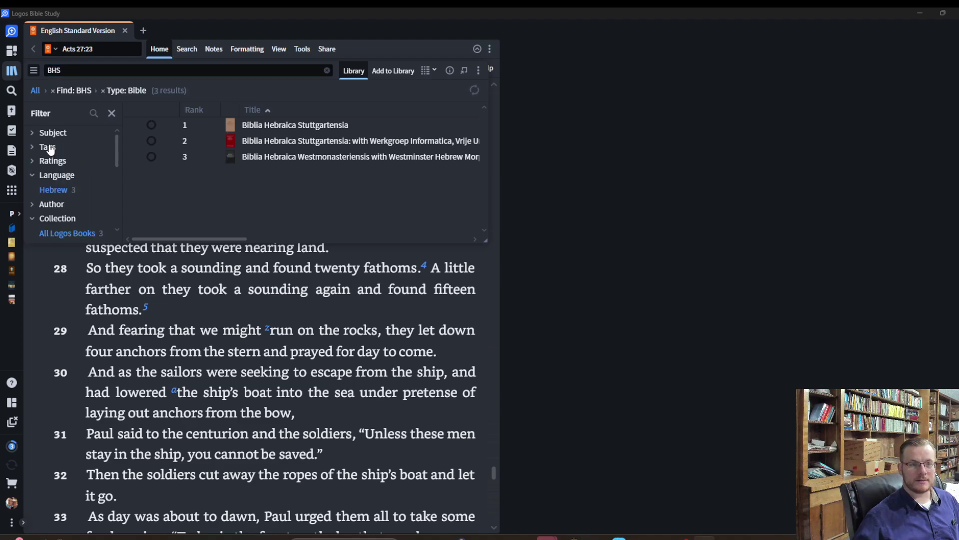
{"action": "left_click", "coordinate": [250, 126]}
- Search the library's Bibles for UBS, open The Greek New Testament, Fifth Revised Edition (with Morphology), and place it beside Biblia Hebraica Stuttgartensia
{"action": "left_click", "coordinate": [11, 71]}
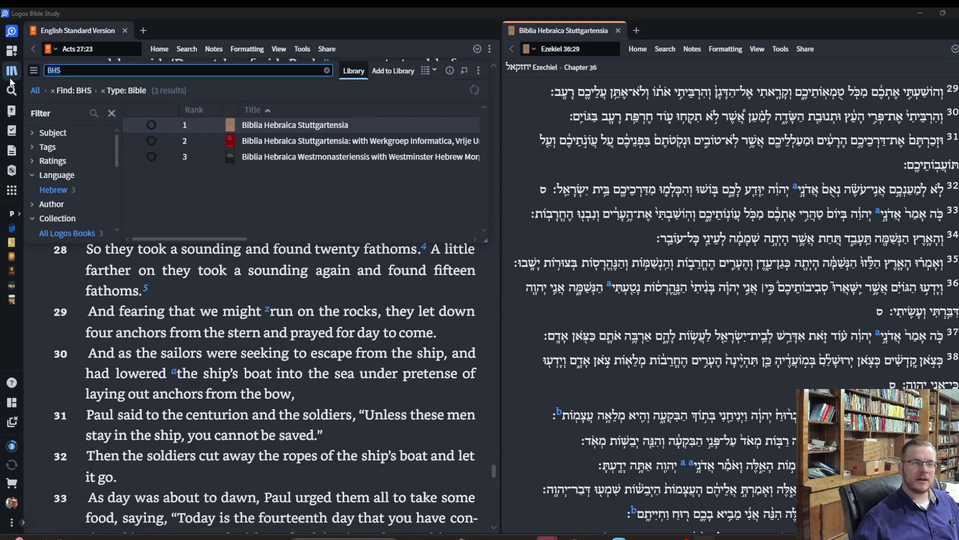
{"action": "type", "text": "u"}
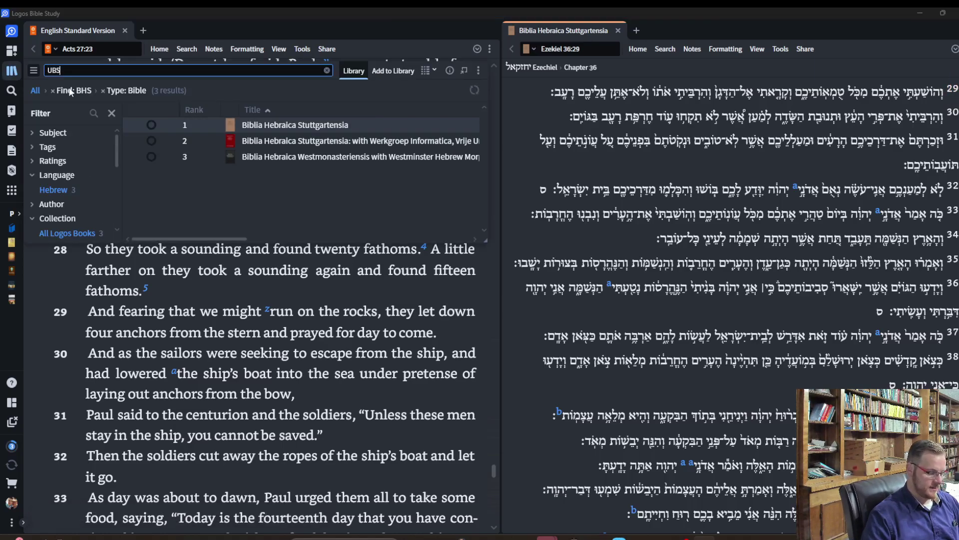
{"action": "key", "text": "Return"}
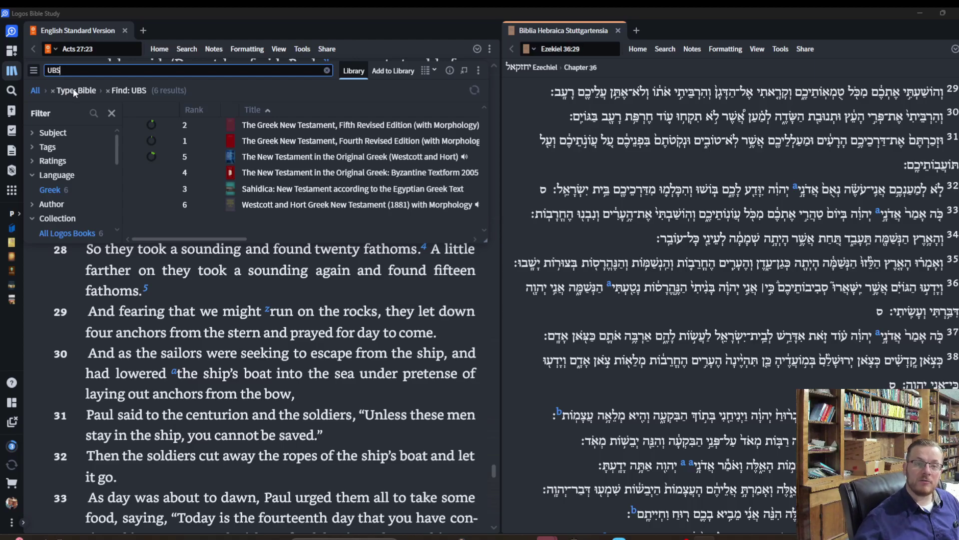
{"action": "mouse_move", "coordinate": [306, 129]}
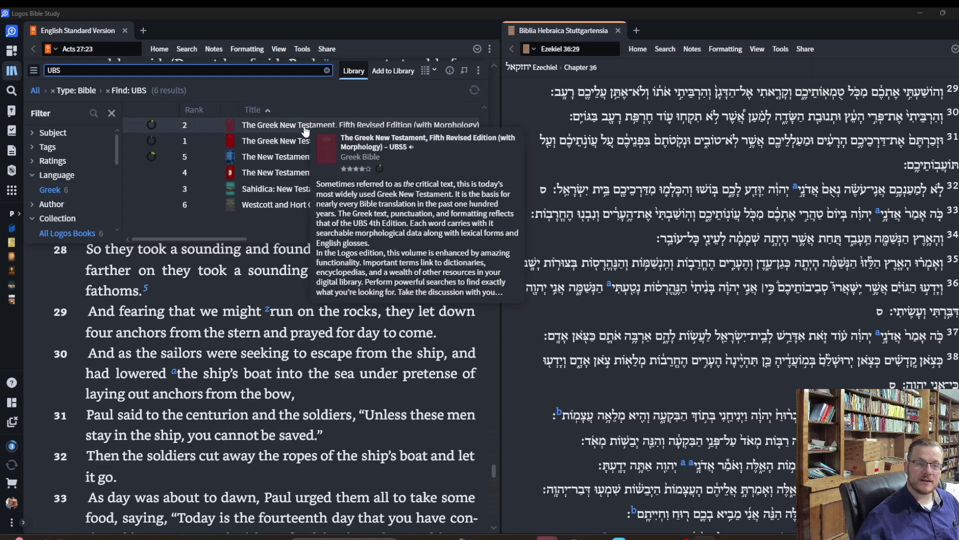
{"action": "left_click", "coordinate": [304, 126]}
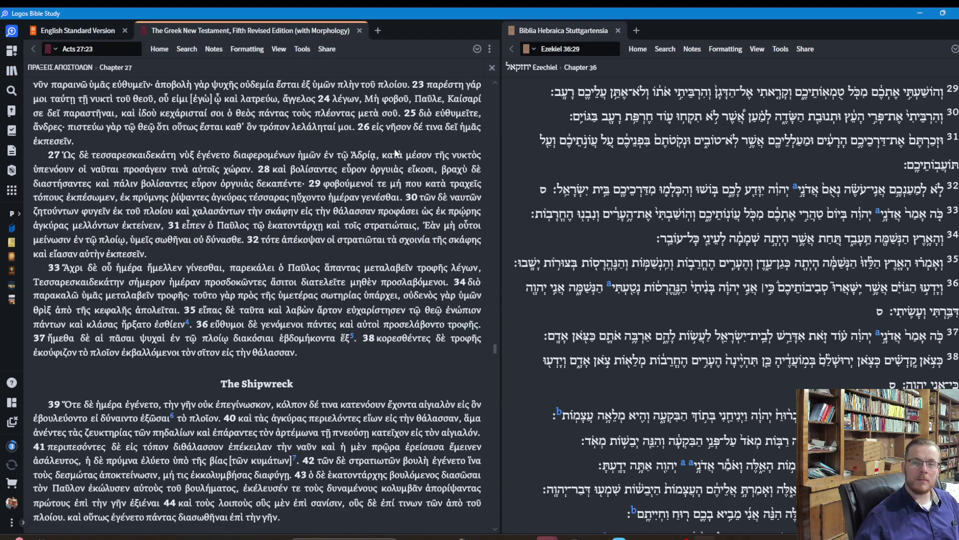
{"action": "left_click_drag", "start_coordinate": [288, 27], "coordinate": [602, 37]}
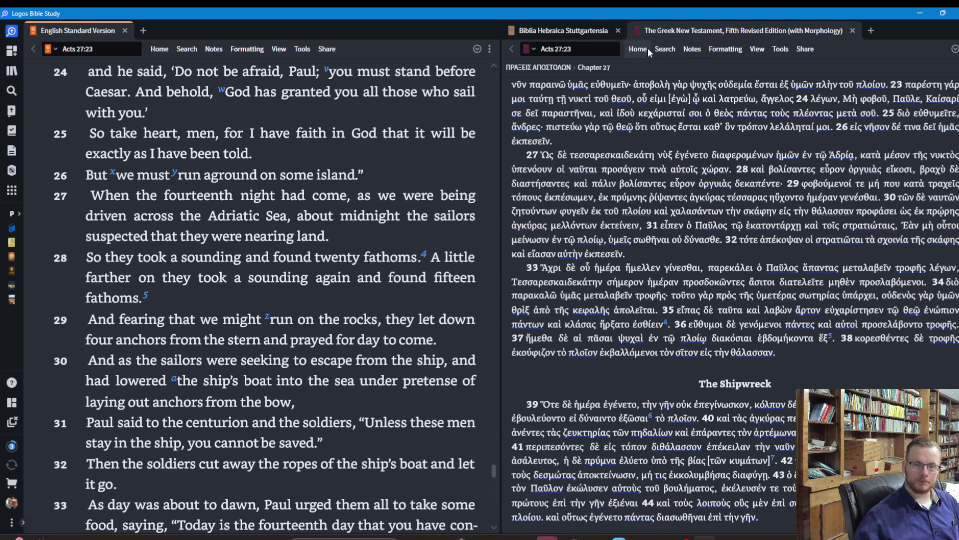
- Set the series of The Greek New Testament, Fifth Revised Edition, to Original-Language in its resource information
{"action": "left_click", "coordinate": [955, 50]}
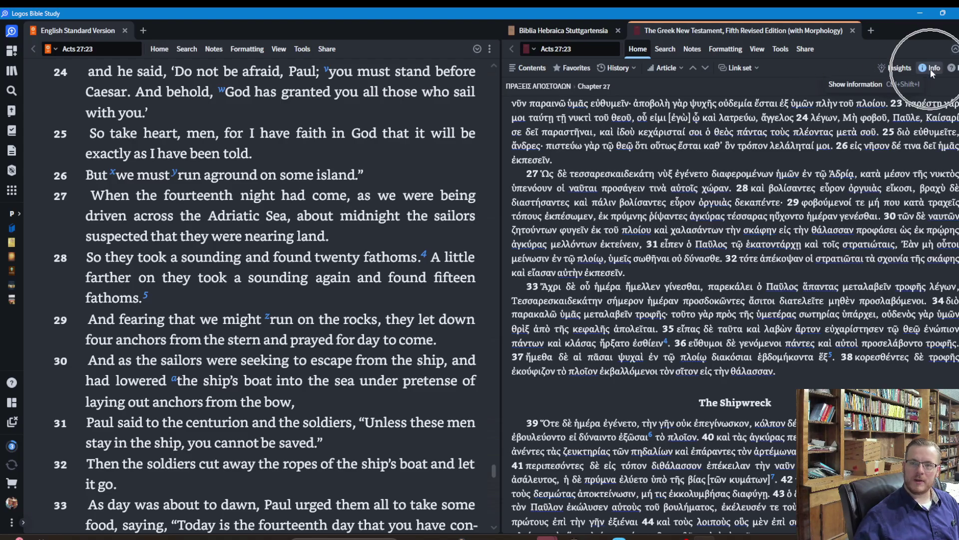
{"action": "left_click", "coordinate": [931, 70]}
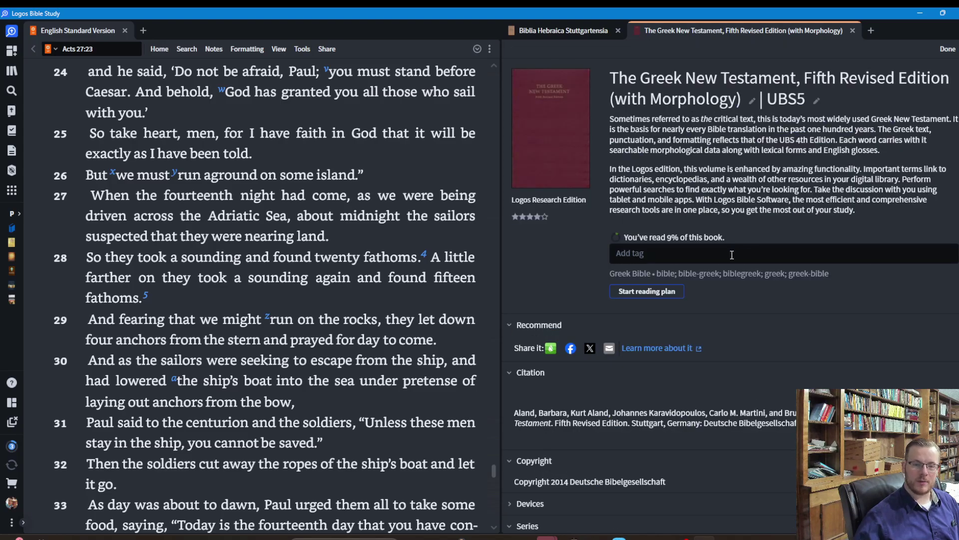
{"action": "scroll", "coordinate": [728, 285], "scroll_direction": "down", "scroll_amount": 5}
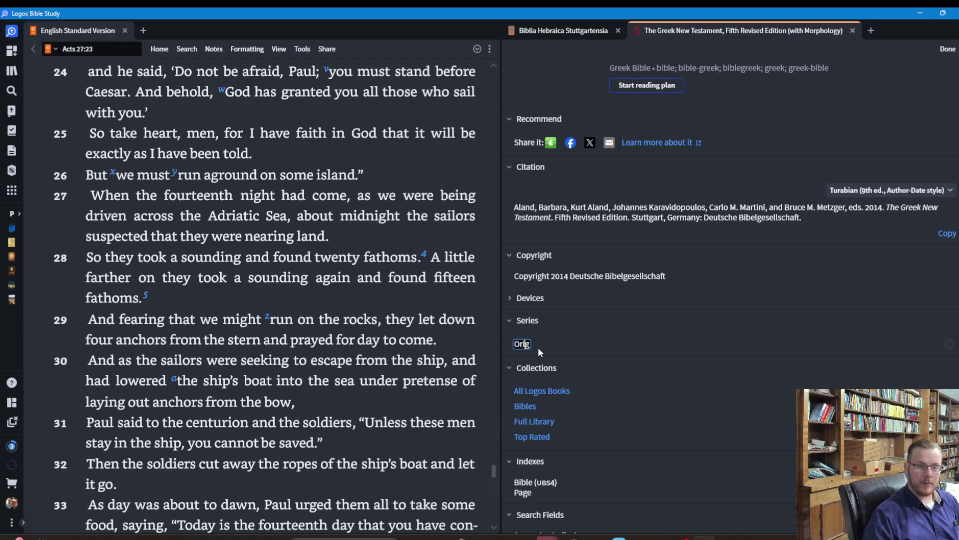
{"action": "type", "text": "inal-Language"}
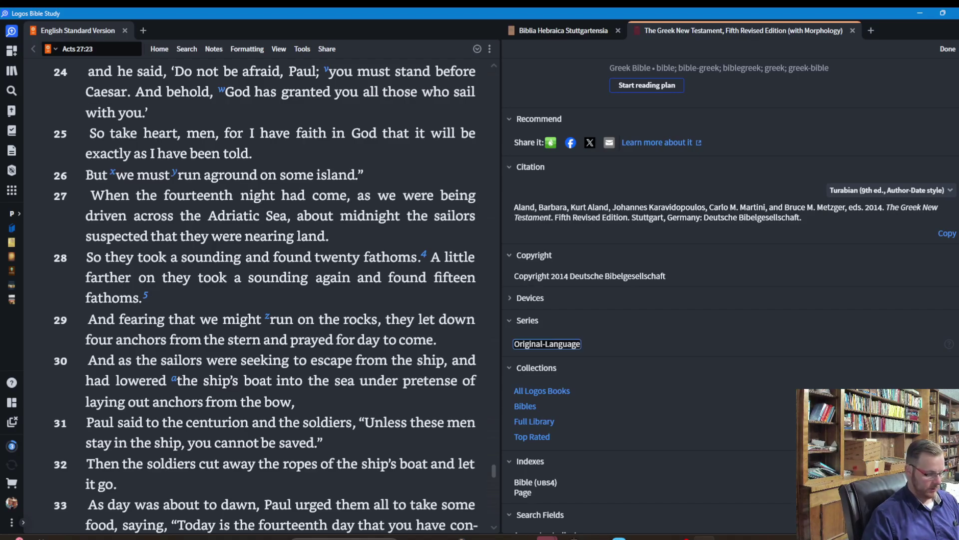
{"action": "key", "text": "ctrl+a"}
{"action": "key", "text": "Return"}
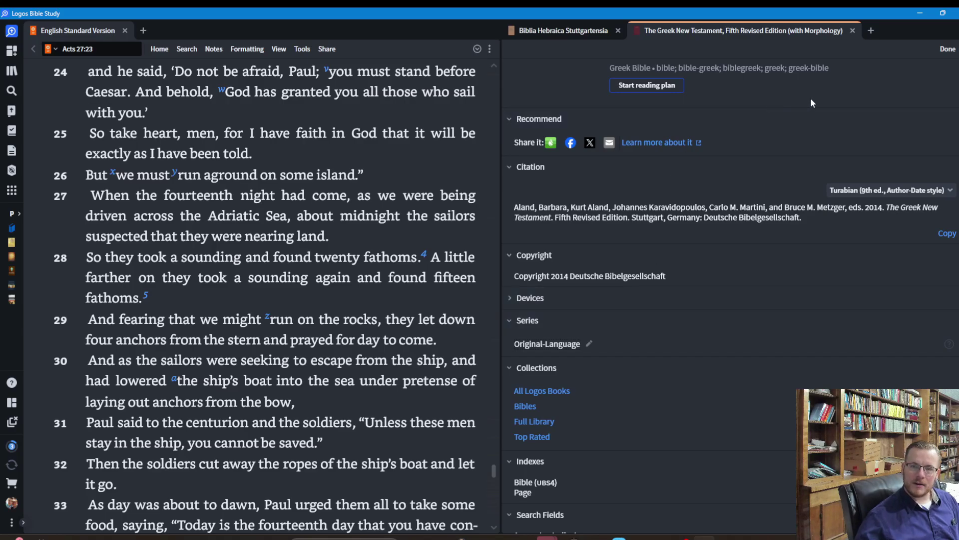
{"action": "left_click", "coordinate": [948, 49]}
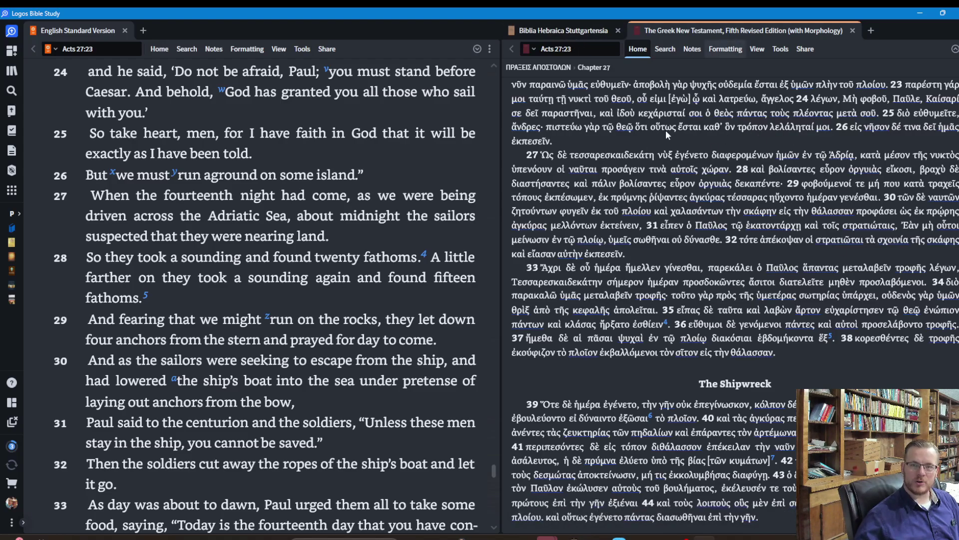
- Set the series of Biblia Hebraica Stuttgartensia to Original-Language in its resource information
{"action": "left_click", "coordinate": [567, 30]}
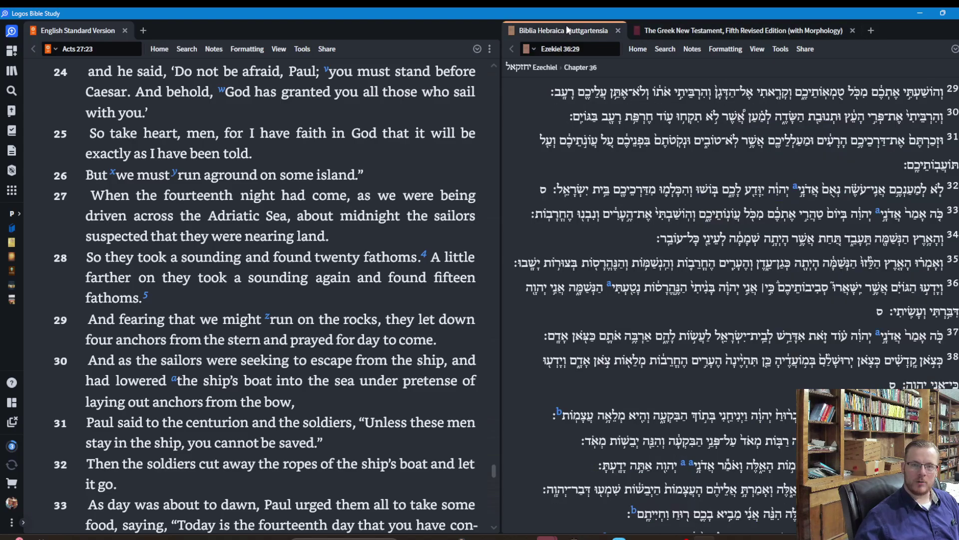
{"action": "left_click", "coordinate": [954, 48]}
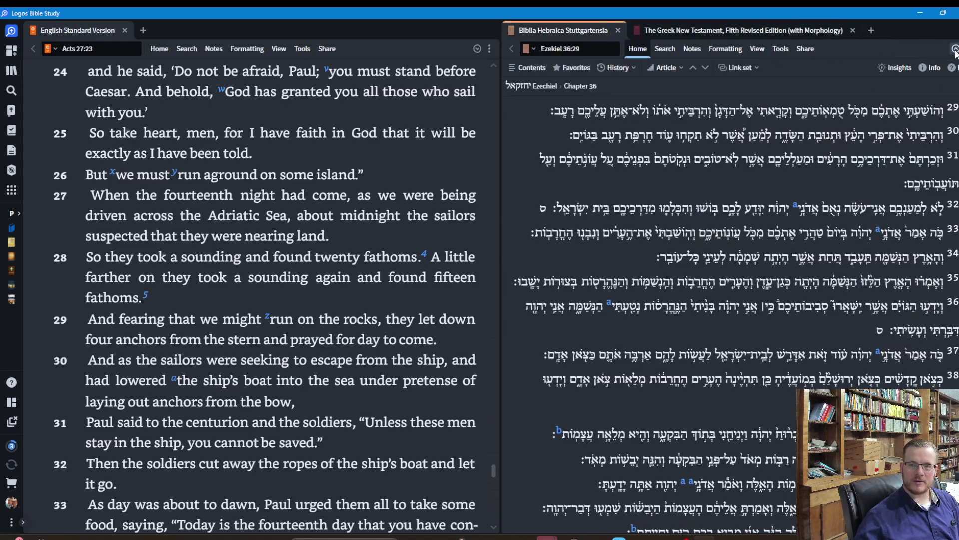
{"action": "left_click", "coordinate": [927, 67]}
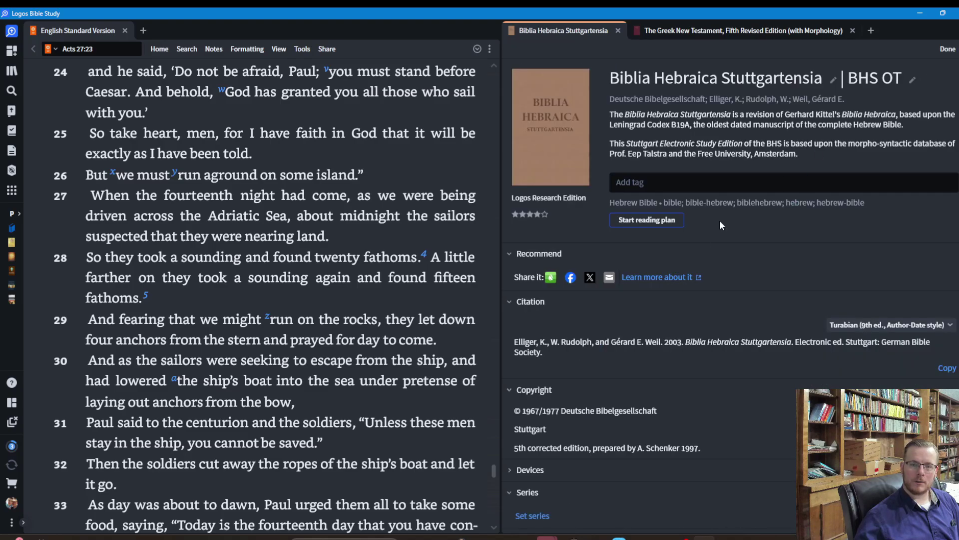
{"action": "scroll", "coordinate": [649, 300], "scroll_direction": "down", "scroll_amount": 1}
{"action": "scroll", "coordinate": [604, 349], "scroll_direction": "down", "scroll_amount": 2}
{"action": "left_click", "coordinate": [541, 370]}
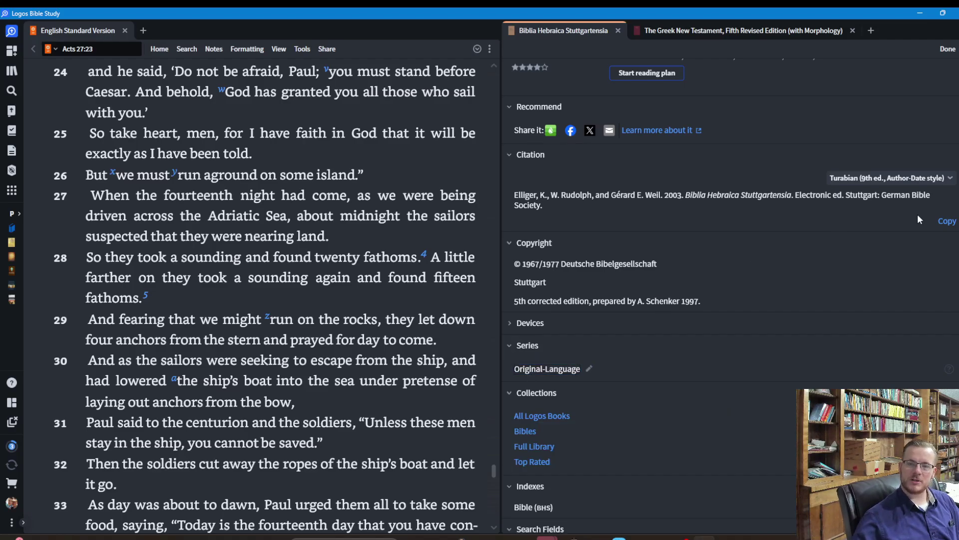
{"action": "left_click", "coordinate": [946, 52]}
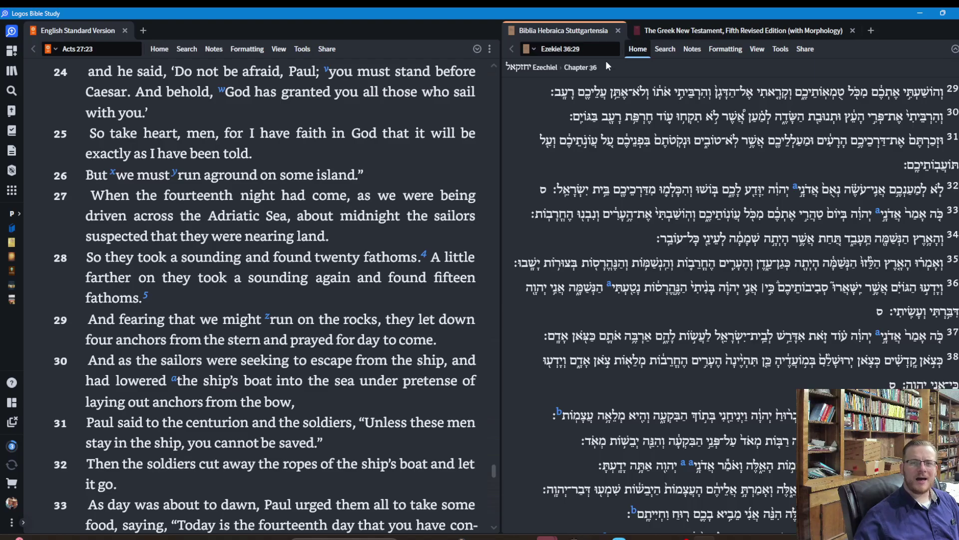
- Close the Hebrew and Greek Bibles and reopen only The Greek New Testament, Fifth Revised Edition, from the library
{"action": "left_click", "coordinate": [617, 30]}
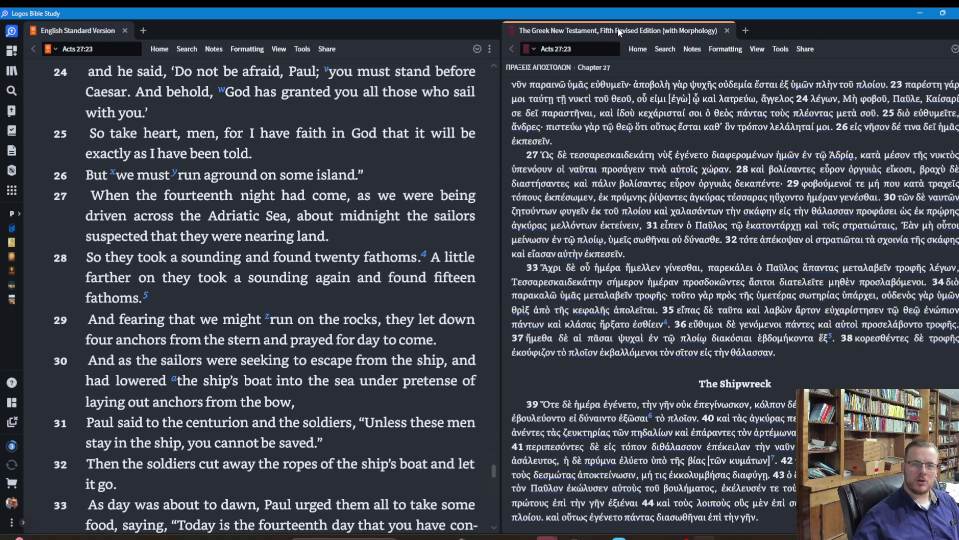
{"action": "left_click", "coordinate": [727, 31]}
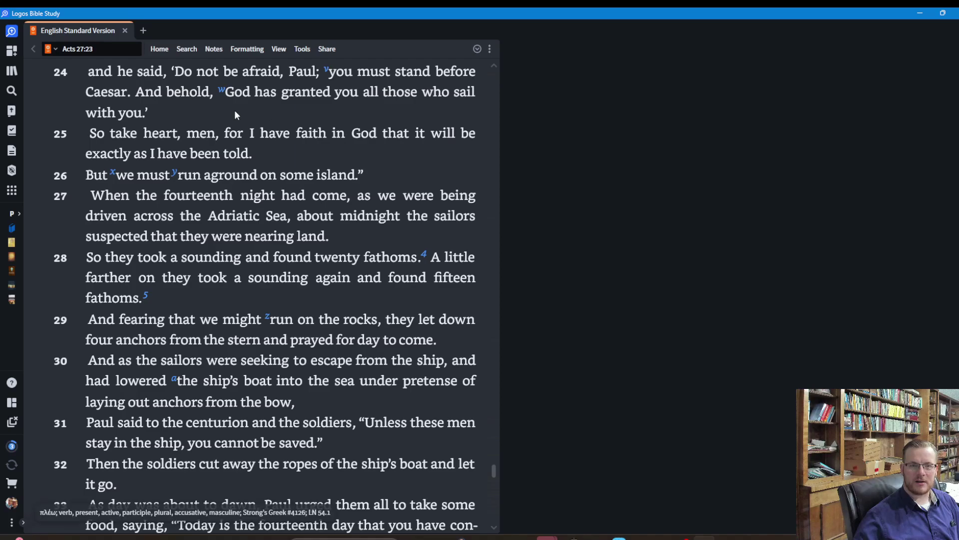
{"action": "left_click", "coordinate": [11, 72]}
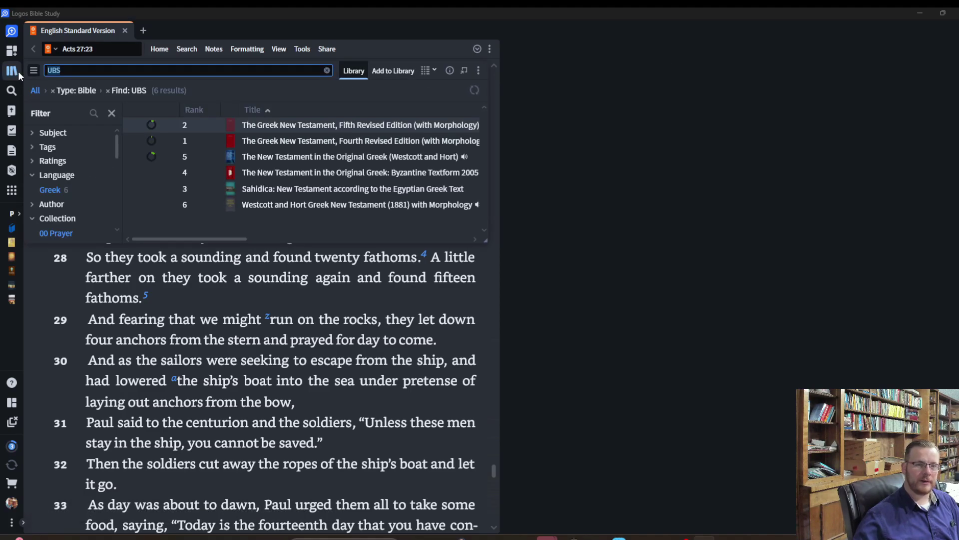
{"action": "left_click", "coordinate": [260, 125]}
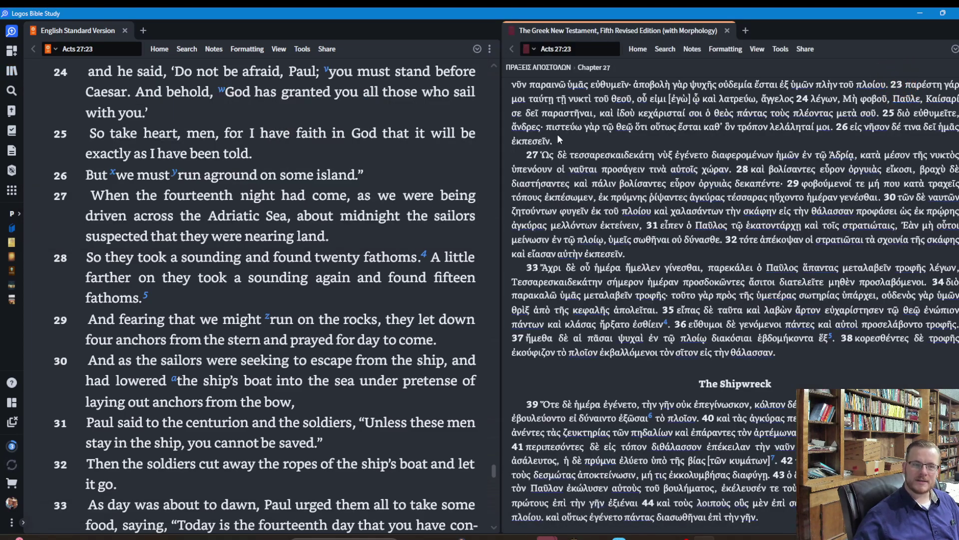
- Assign The Greek New Testament, Fifth Revised Edition, to link set A
{"action": "left_click", "coordinate": [646, 52]}
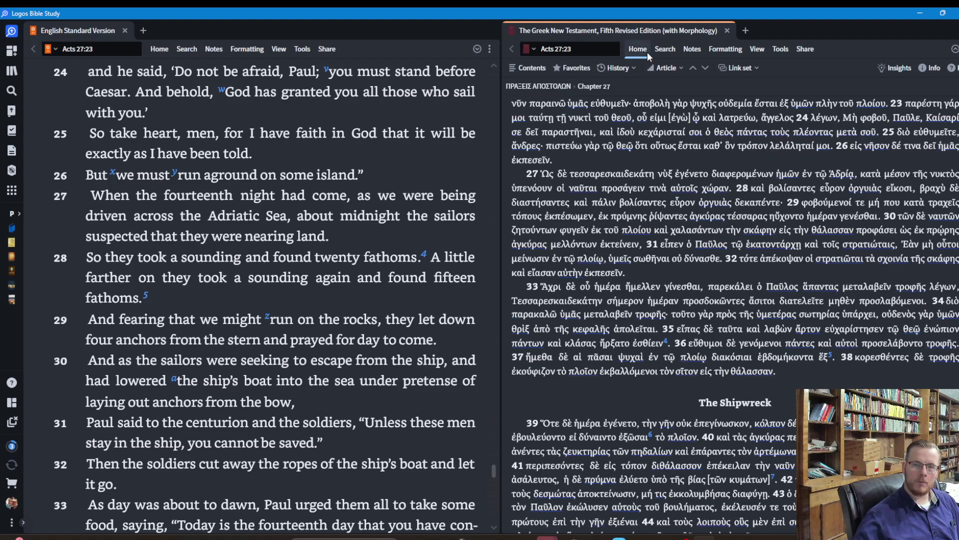
{"action": "left_click", "coordinate": [749, 69]}
{"action": "left_click", "coordinate": [729, 86]}
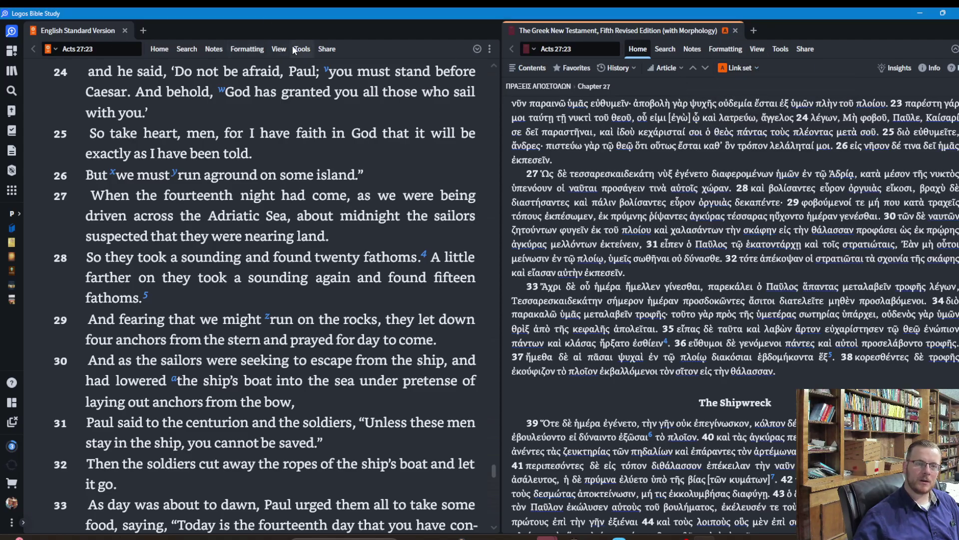
- Assign the English Standard Version to link set A
{"action": "left_click", "coordinate": [160, 49]}
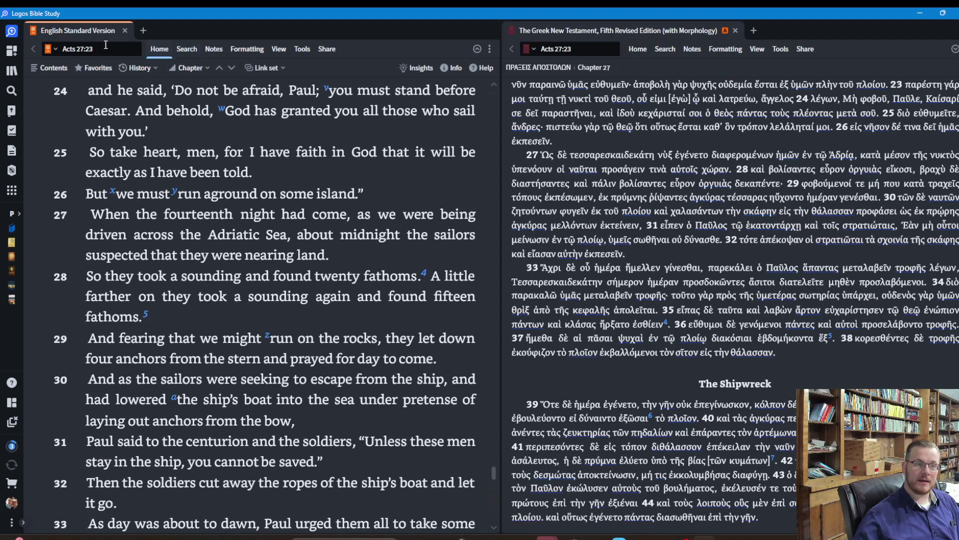
{"action": "left_click", "coordinate": [281, 67]}
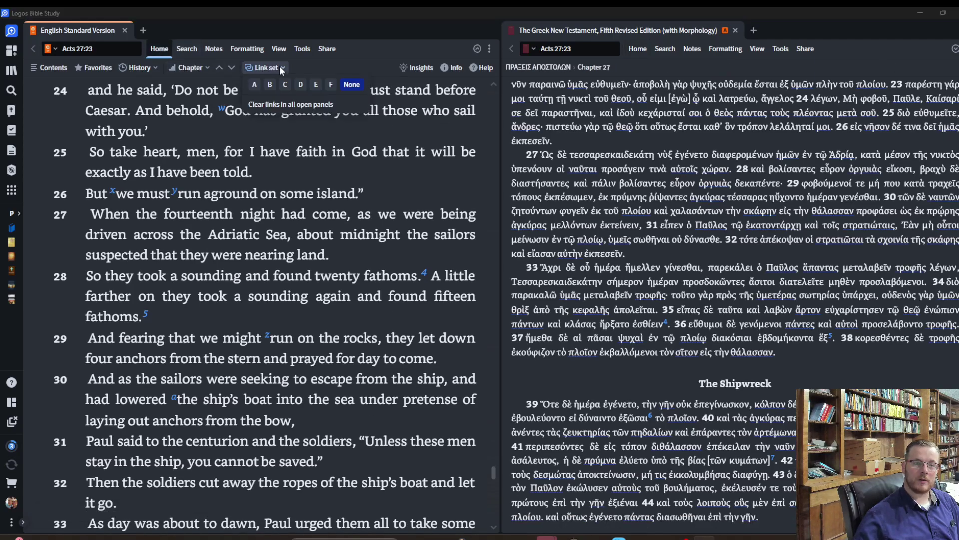
{"action": "left_click", "coordinate": [253, 86]}
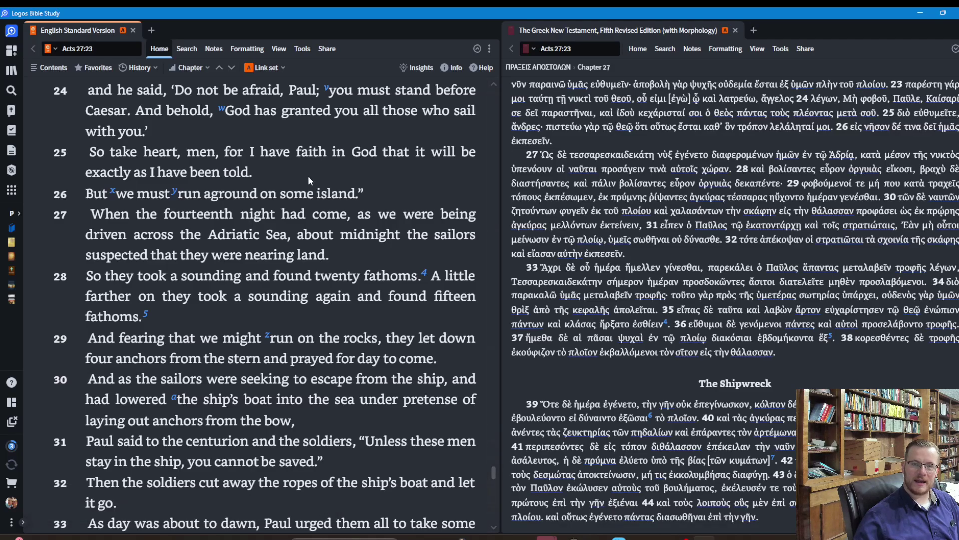
- Browse the English Standard Version through Acts 26–28 and jump back to 1 Samuel 14 to check that the linked original-language Bible follows
{"action": "scroll", "coordinate": [307, 176], "scroll_direction": "down", "scroll_amount": 5}
{"action": "scroll", "coordinate": [299, 195], "scroll_direction": "down", "scroll_amount": 12}
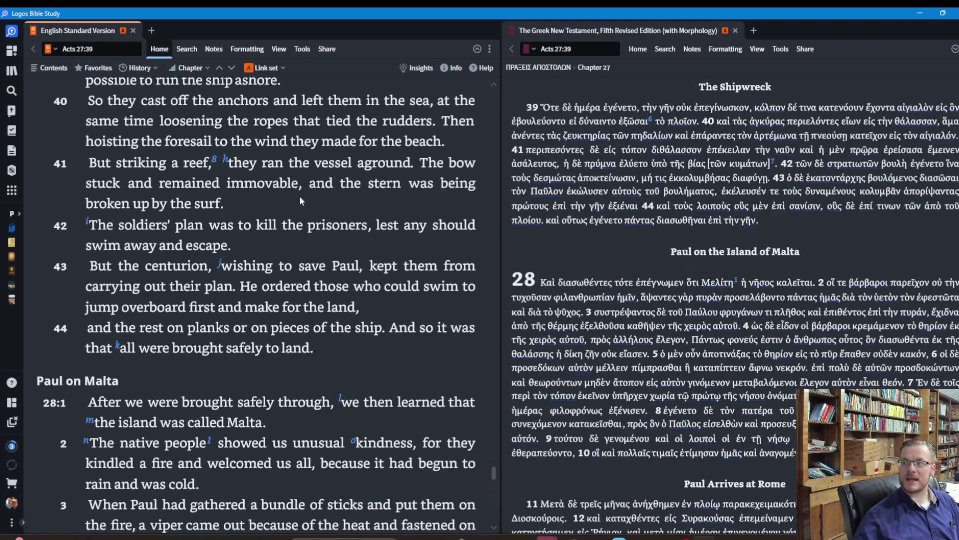
{"action": "scroll", "coordinate": [299, 195], "scroll_direction": "up", "scroll_amount": 20}
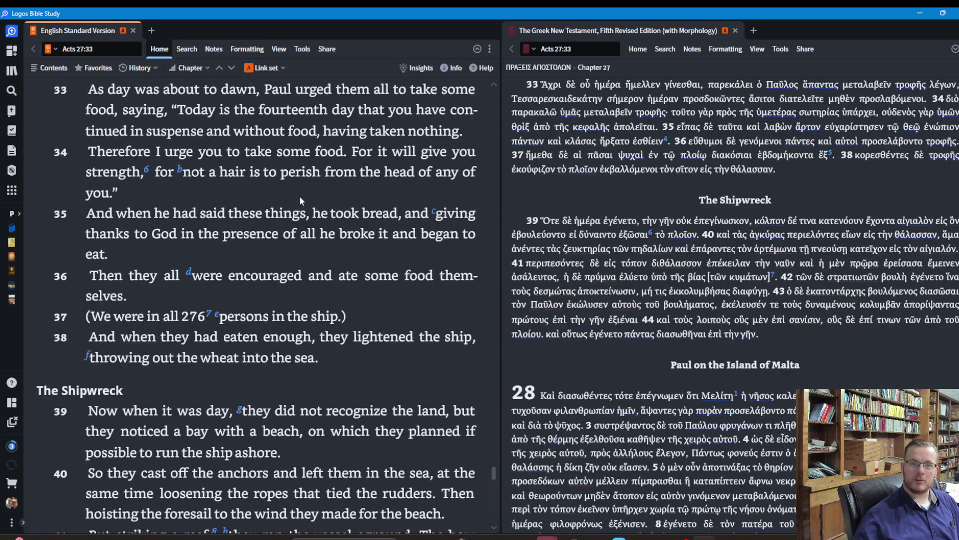
{"action": "scroll", "coordinate": [305, 221], "scroll_direction": "up", "scroll_amount": 20}
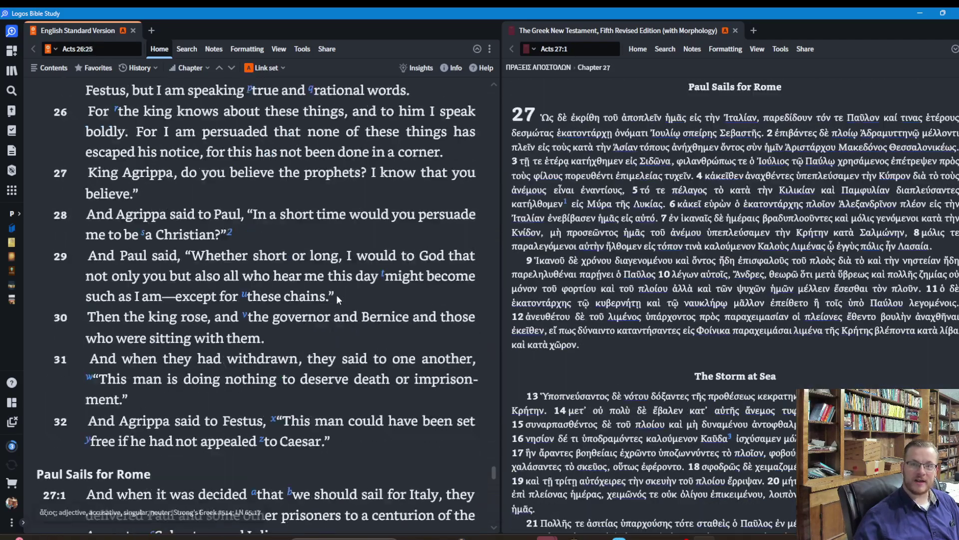
{"action": "scroll", "coordinate": [339, 298], "scroll_direction": "up", "scroll_amount": 5}
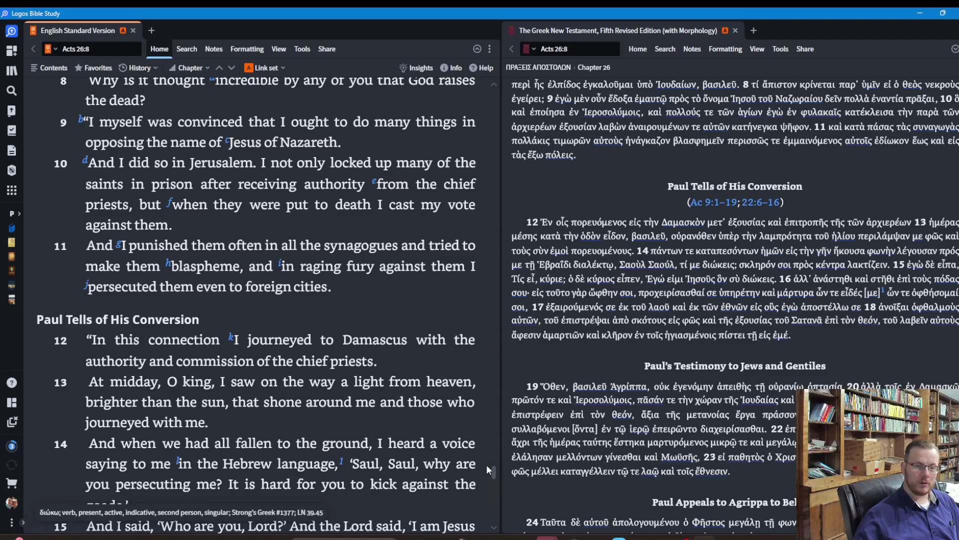
{"action": "left_click_drag", "start_coordinate": [494, 471], "coordinate": [485, 203]}
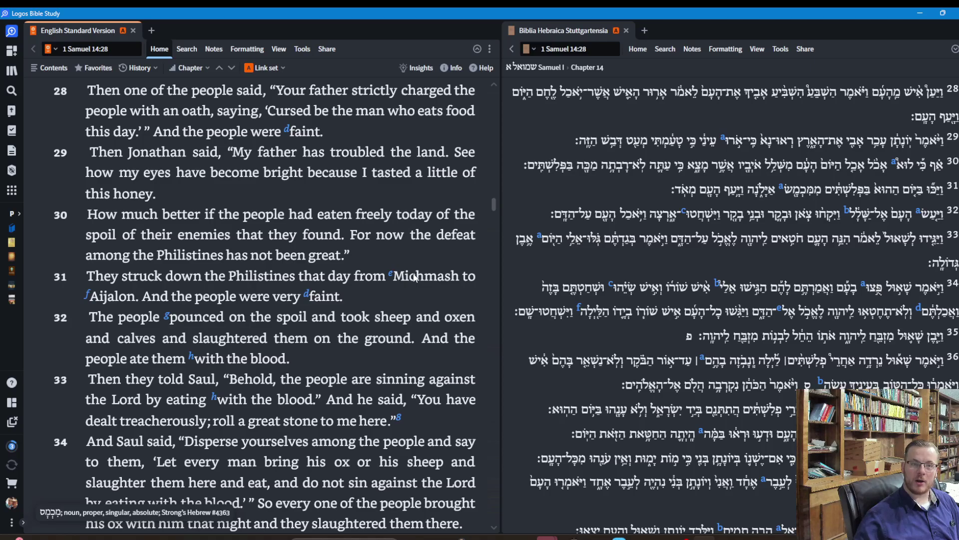
- Enable Search results and Text selection emphasis for corresponding text in other books in the English Standard Version
{"action": "left_click", "coordinate": [251, 50]}
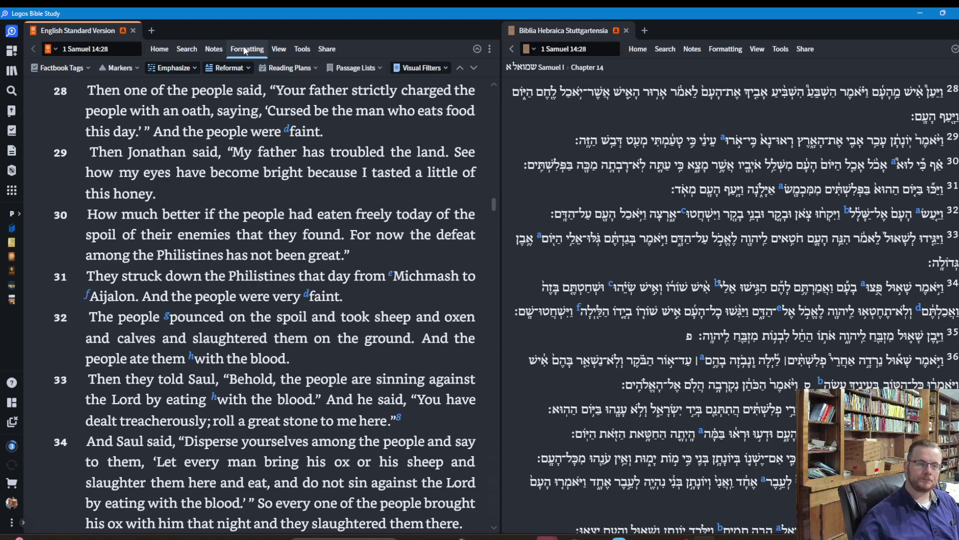
{"action": "left_click", "coordinate": [195, 68]}
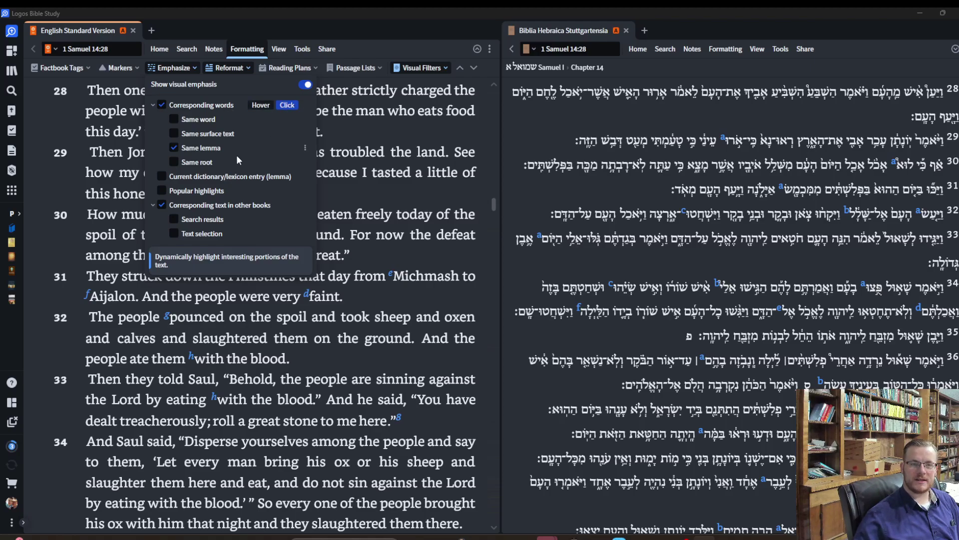
{"action": "left_click", "coordinate": [174, 233]}
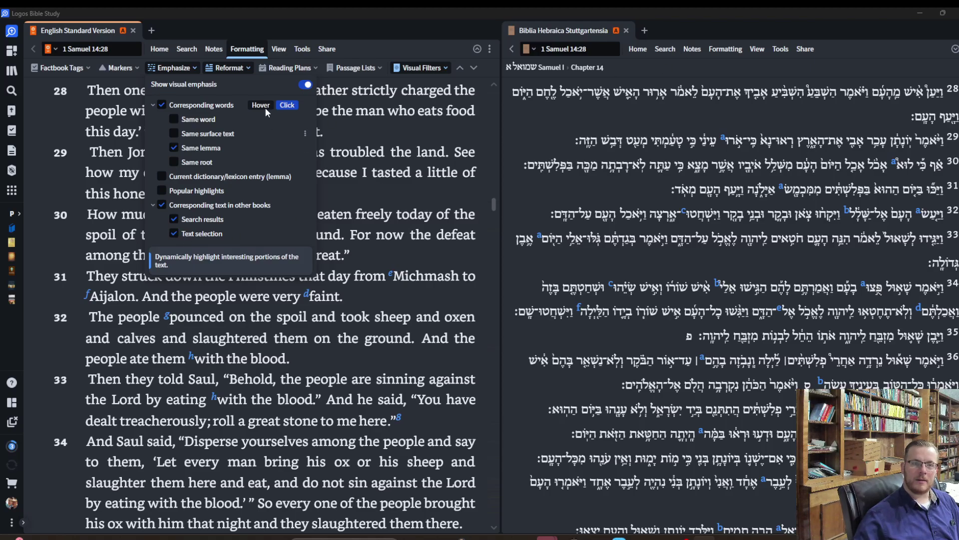
- Enable Corresponding words emphasis with Same lemma for Biblia Hebraica Stuttgartensia, keeping Search results and Text selection on for corresponding text
{"action": "left_click", "coordinate": [735, 56]}
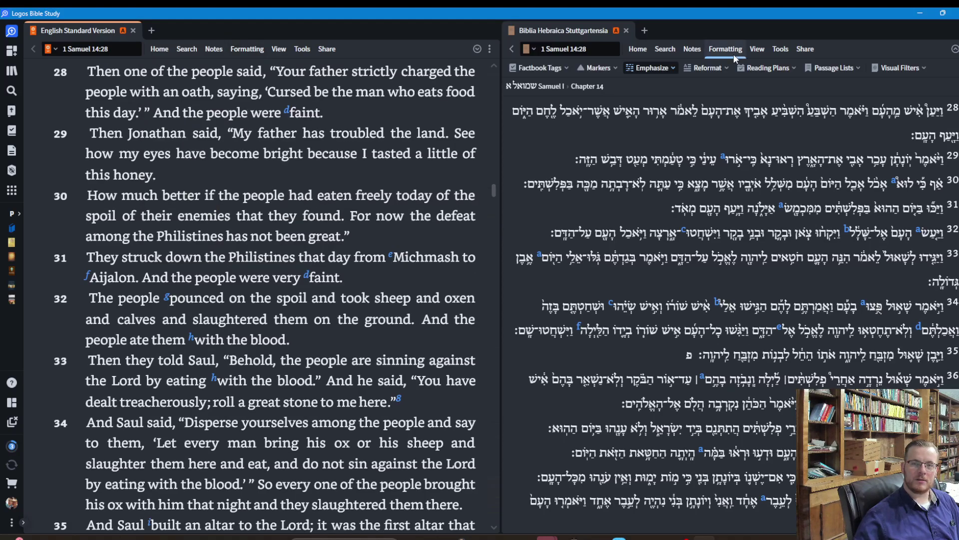
{"action": "left_click", "coordinate": [670, 69]}
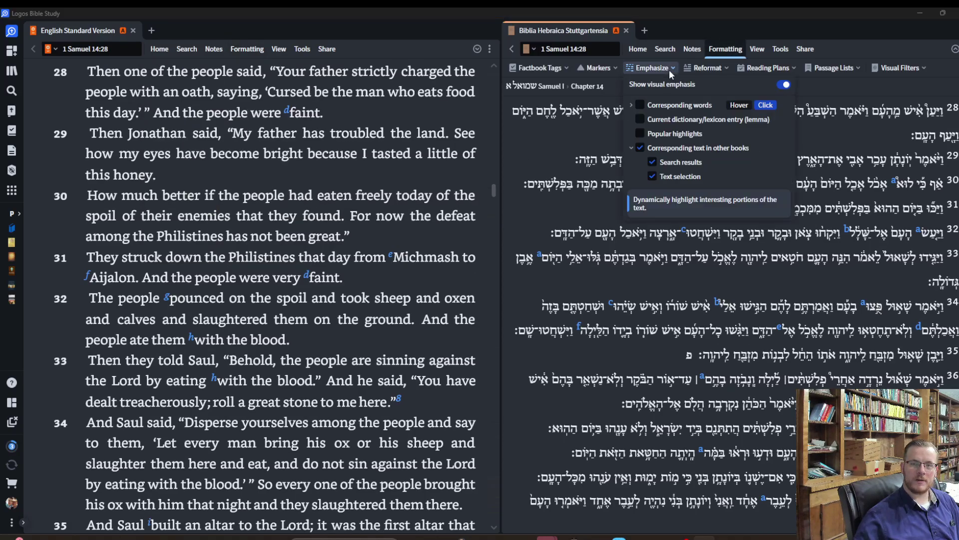
{"action": "left_click", "coordinate": [629, 105]}
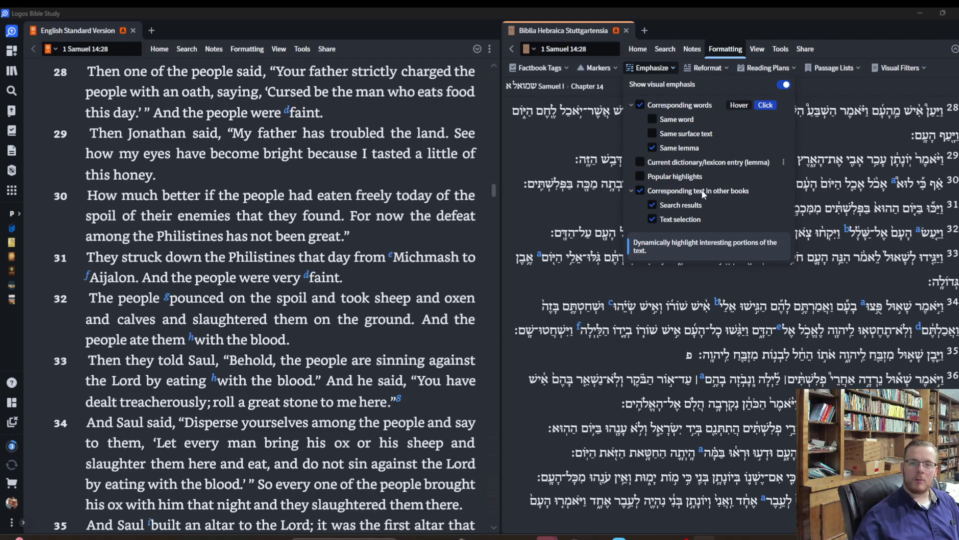
{"action": "left_click", "coordinate": [652, 205]}
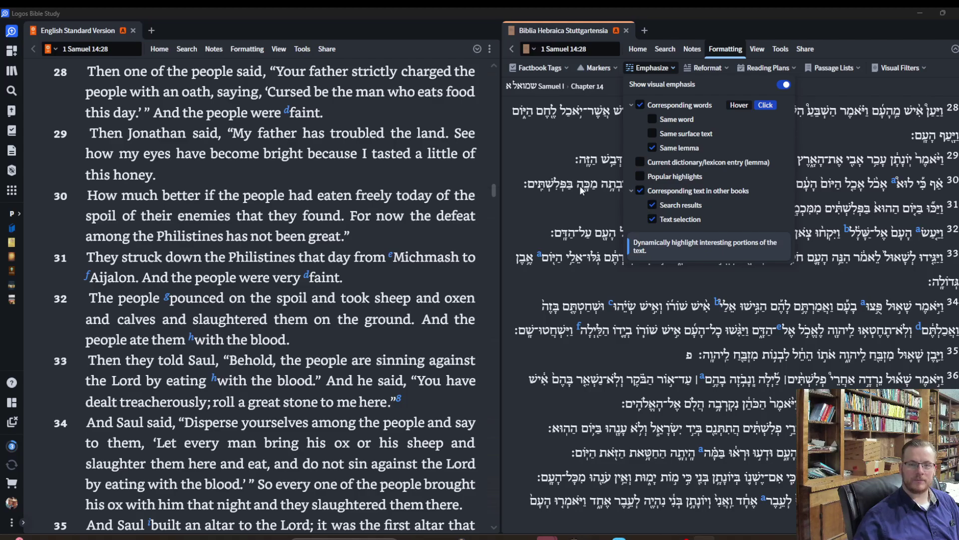
{"action": "left_click", "coordinate": [345, 173]}
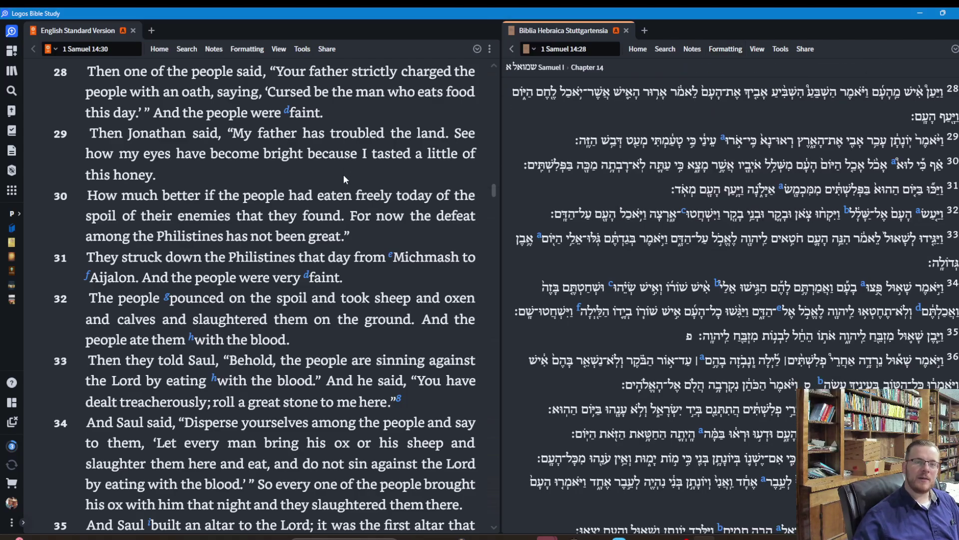
- Run an inline search on the Hebrew lemma behind "father" in 1 Samuel 14:29 and browse the highlighted matches into 1 Samuel 20
{"action": "right_click", "coordinate": [261, 136]}
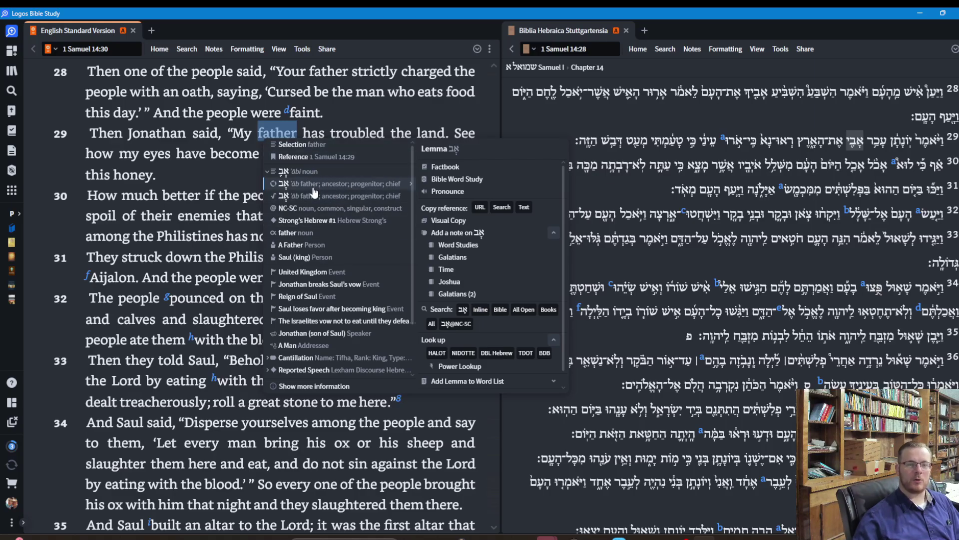
{"action": "left_click", "coordinate": [481, 310]}
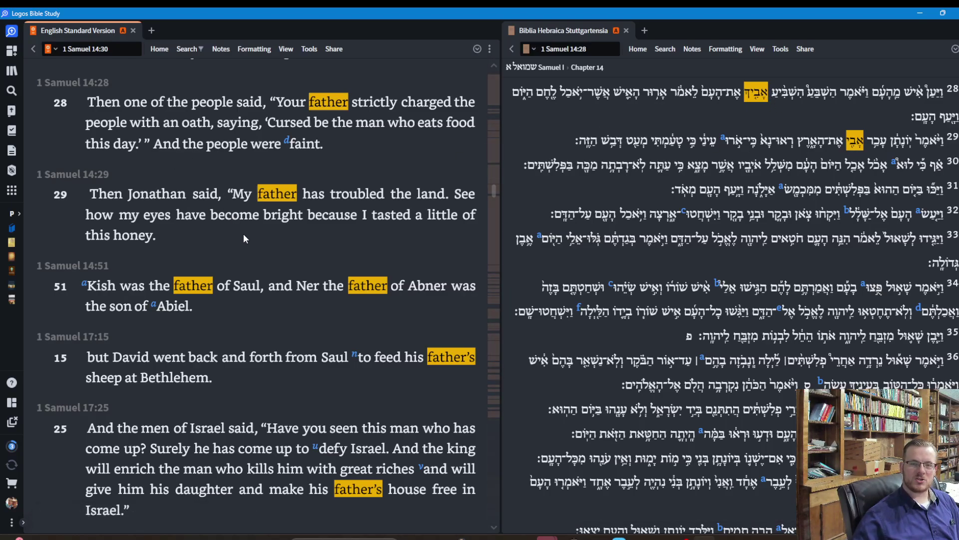
{"action": "scroll", "coordinate": [247, 237], "scroll_direction": "down", "scroll_amount": 9}
{"action": "scroll", "coordinate": [251, 238], "scroll_direction": "down", "scroll_amount": 10}
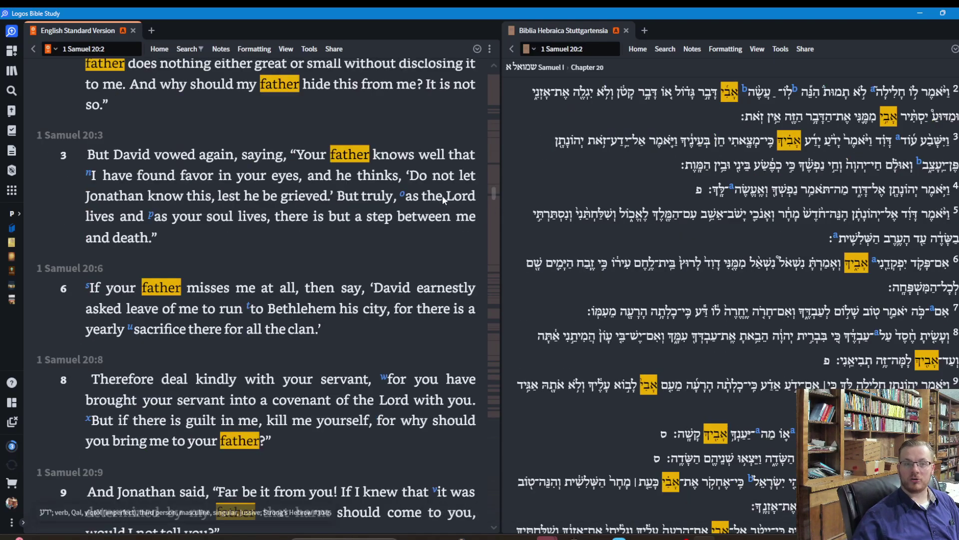
- Select "David vowed again" and "Jonathan" in 1 Samuel 20:3 of the English Standard Version to compare the corresponding Hebrew words
{"action": "scroll", "coordinate": [227, 158], "scroll_direction": "down", "scroll_amount": 1}
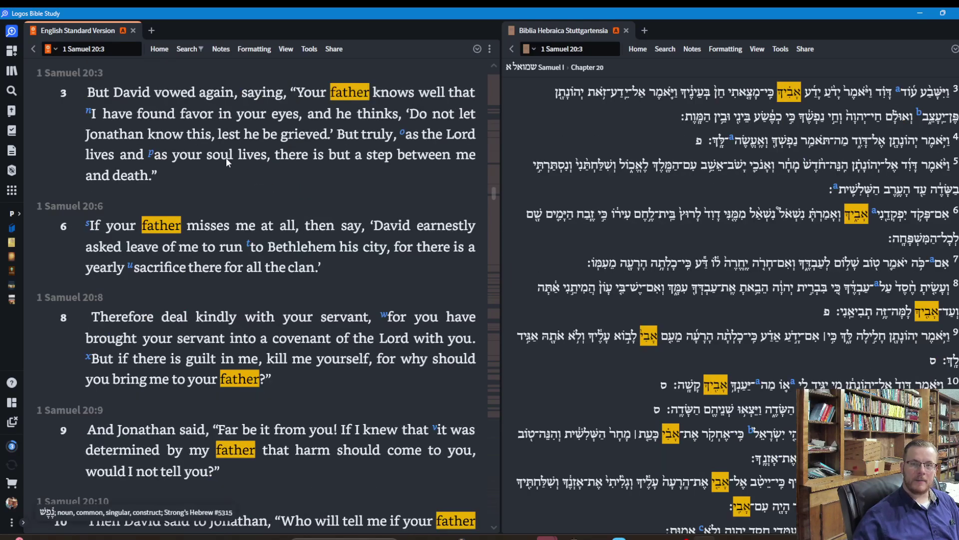
{"action": "left_click_drag", "start_coordinate": [116, 95], "coordinate": [223, 92]}
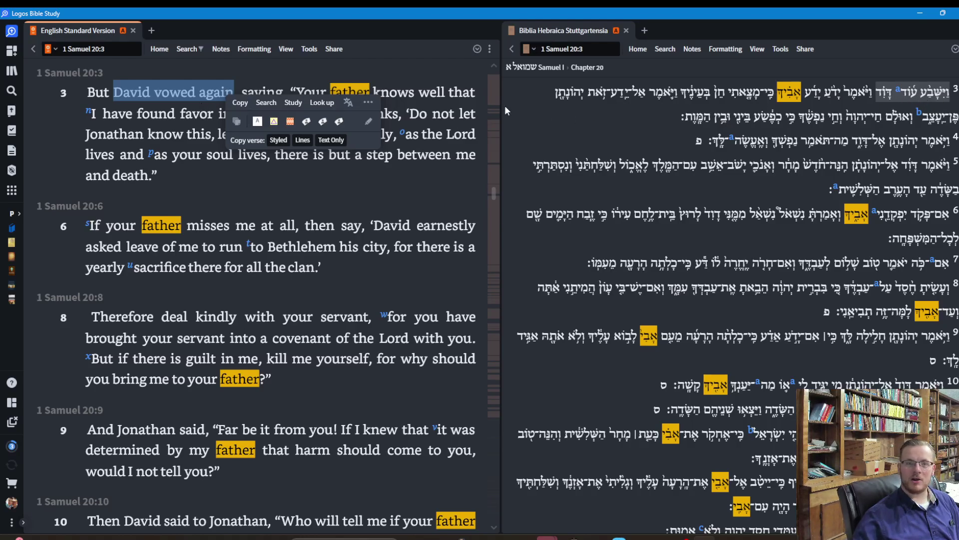
{"action": "left_click_drag", "start_coordinate": [86, 135], "coordinate": [143, 135]}
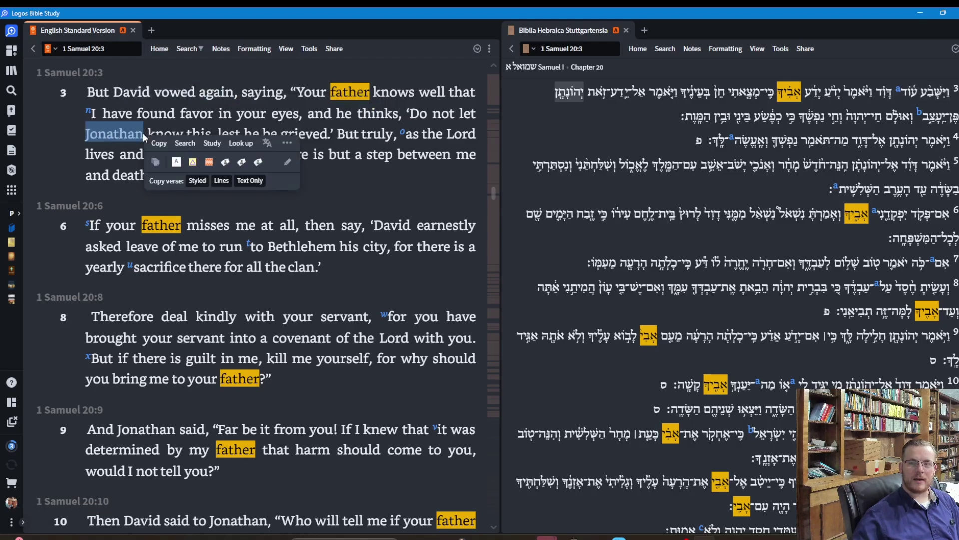